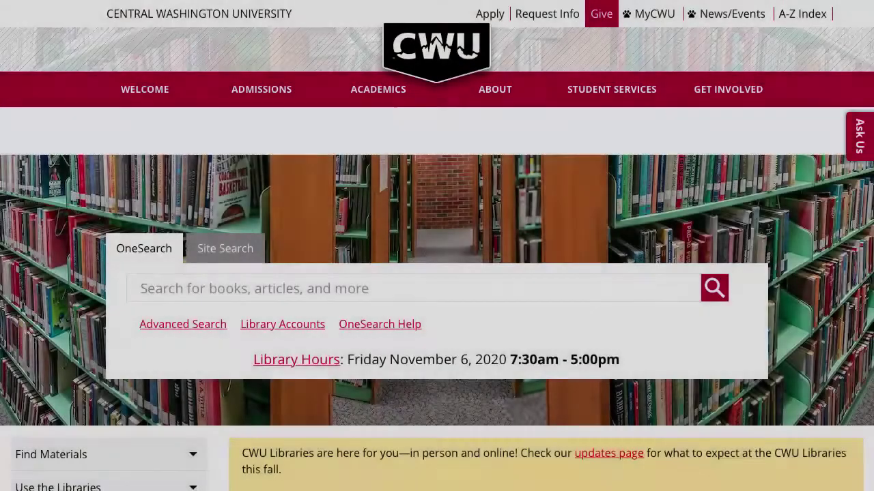
Search OneSearch for 'forest fire' and bring up the Advanced Search form with that term.
{"action": "type", "text": "forest f"}
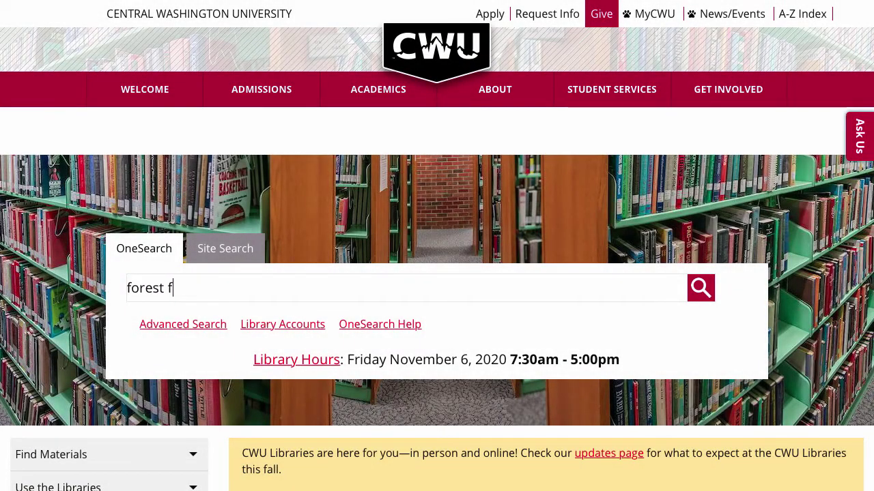
{"action": "type", "text": "ires"}
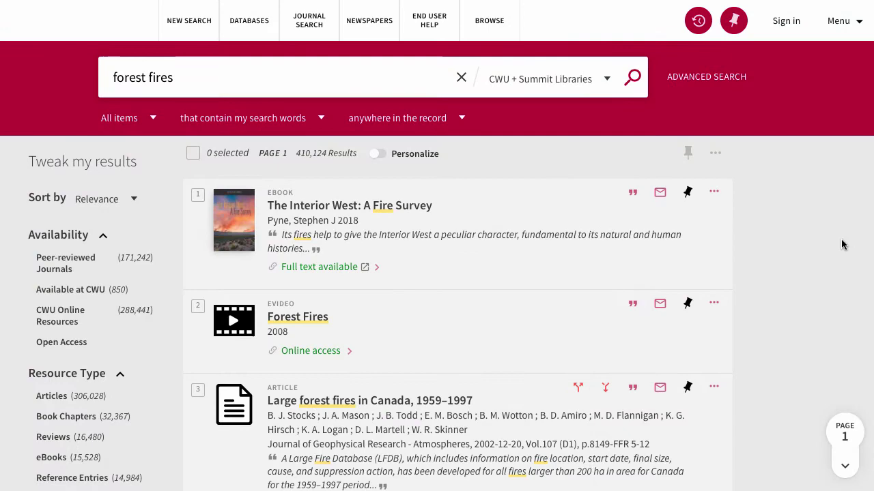
{"action": "left_click", "coordinate": [719, 82]}
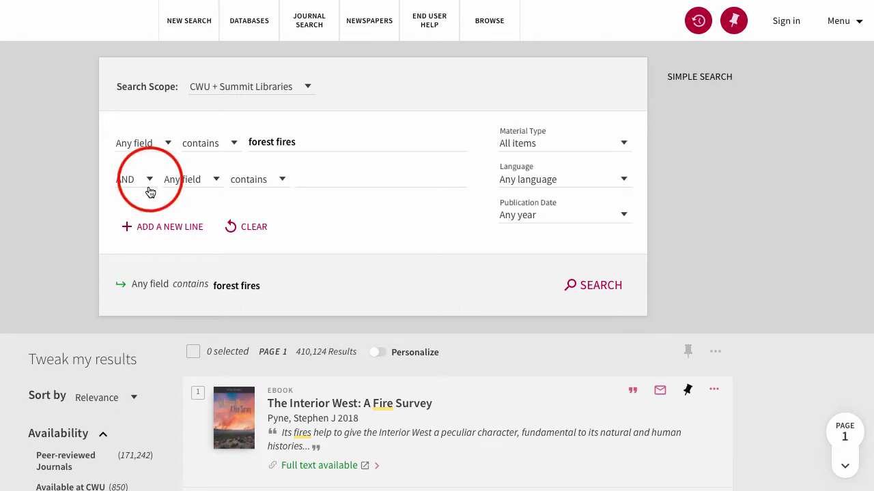
Keep the second line's operator on AND and enter Oregon as its search term.
{"action": "left_click", "coordinate": [151, 185]}
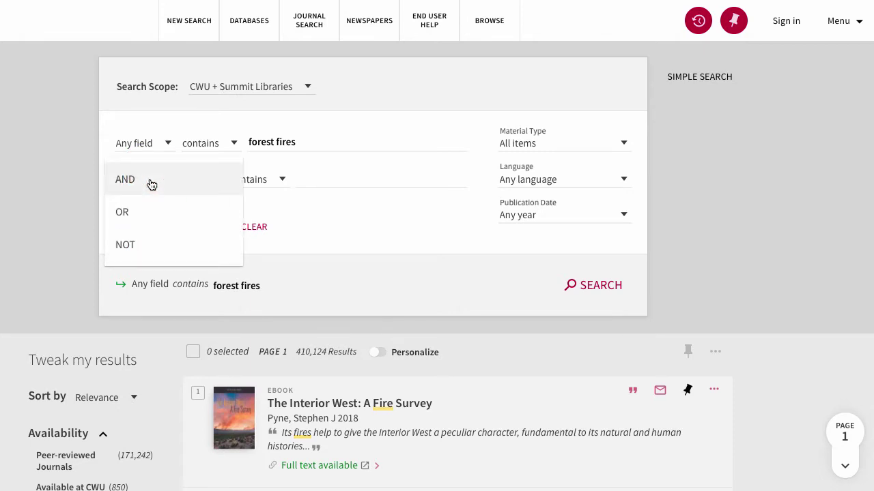
{"action": "left_click", "coordinate": [121, 180]}
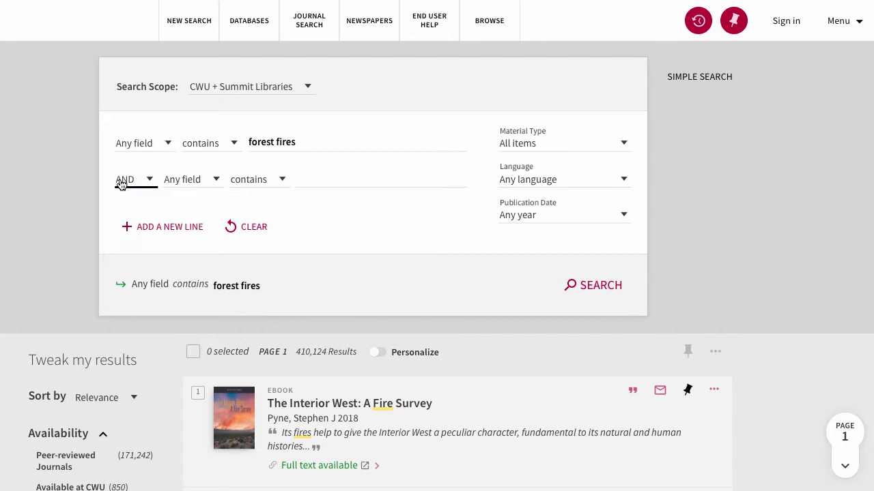
{"action": "left_click", "coordinate": [301, 179]}
{"action": "type", "text": "Oregon"}
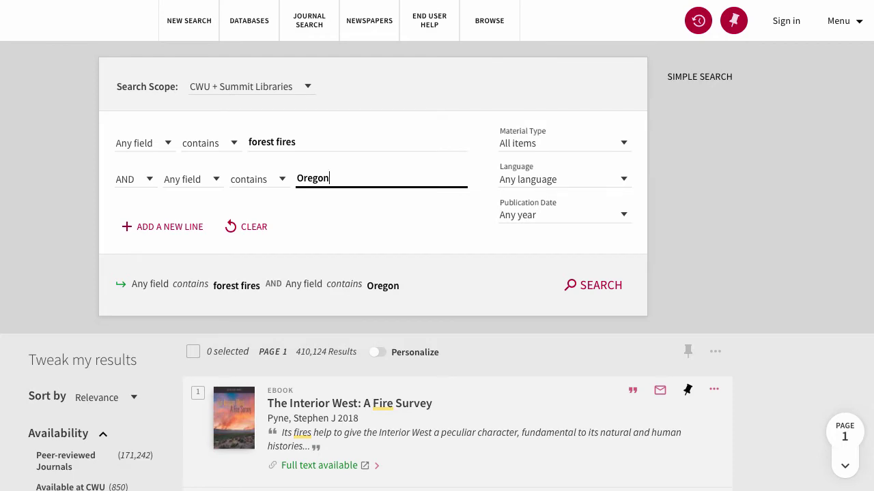
Add a third search line that combines Washington using OR.
{"action": "left_click", "coordinate": [187, 232]}
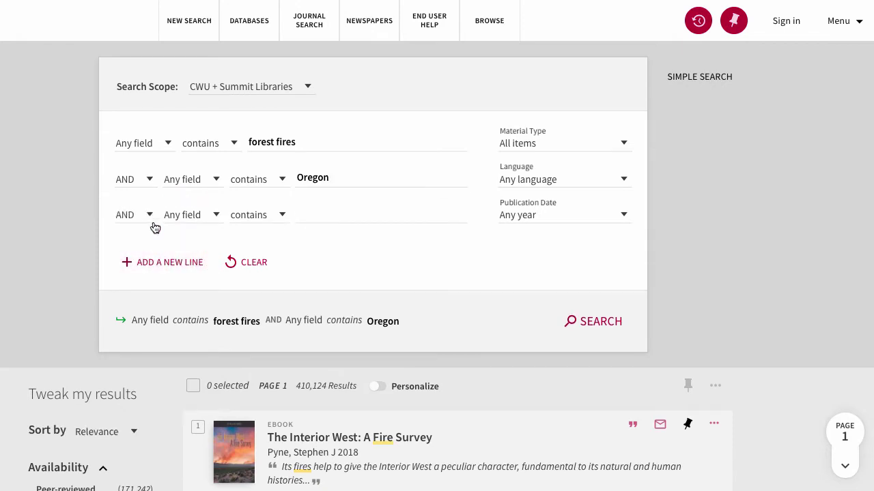
{"action": "left_click", "coordinate": [151, 217]}
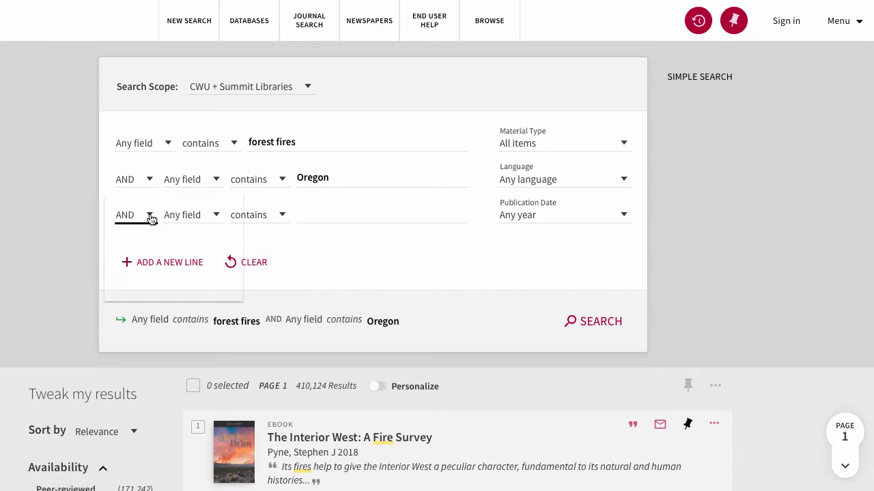
{"action": "left_click", "coordinate": [125, 249]}
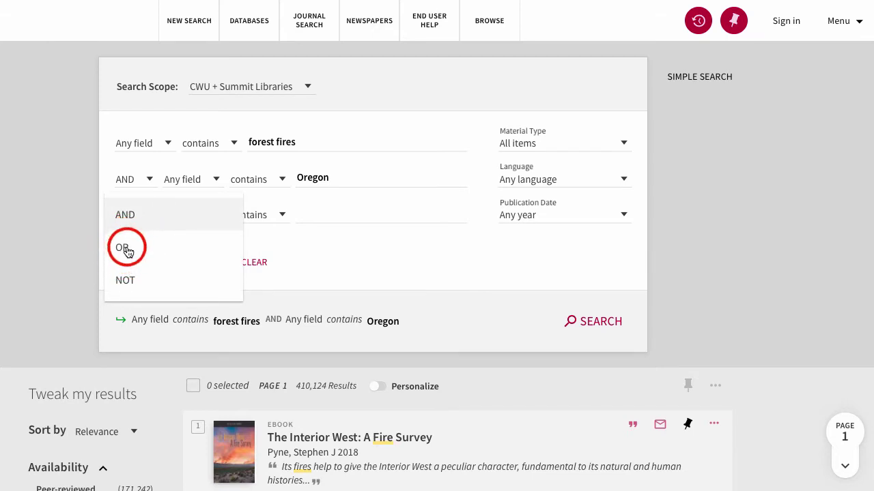
{"action": "left_click", "coordinate": [302, 211]}
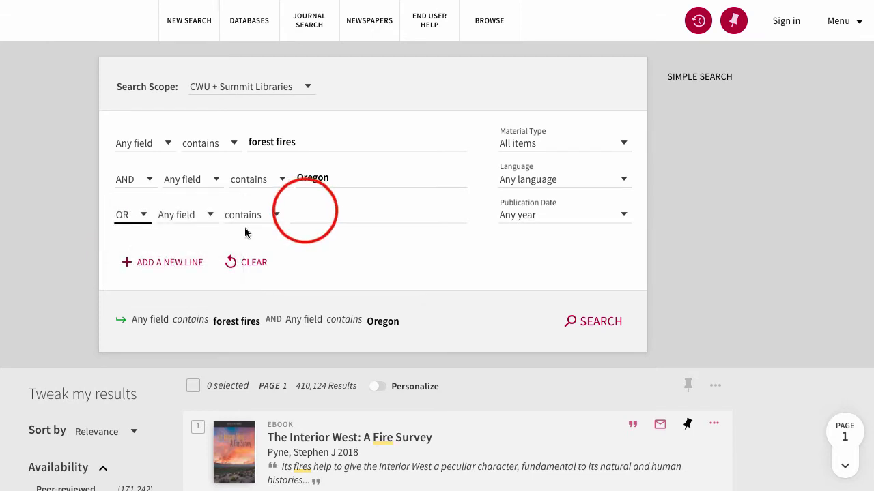
{"action": "type", "text": "Washington"}
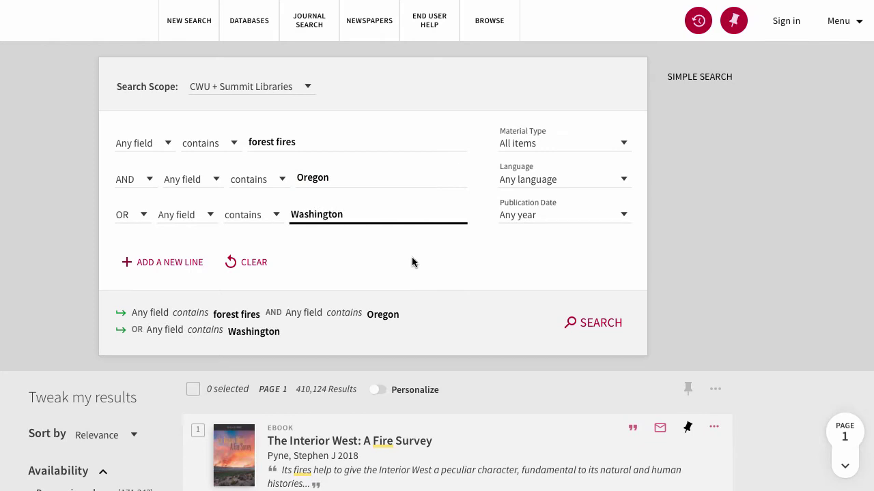
Run the advanced search and scroll through the 1,888,749 results.
{"action": "left_click", "coordinate": [584, 322]}
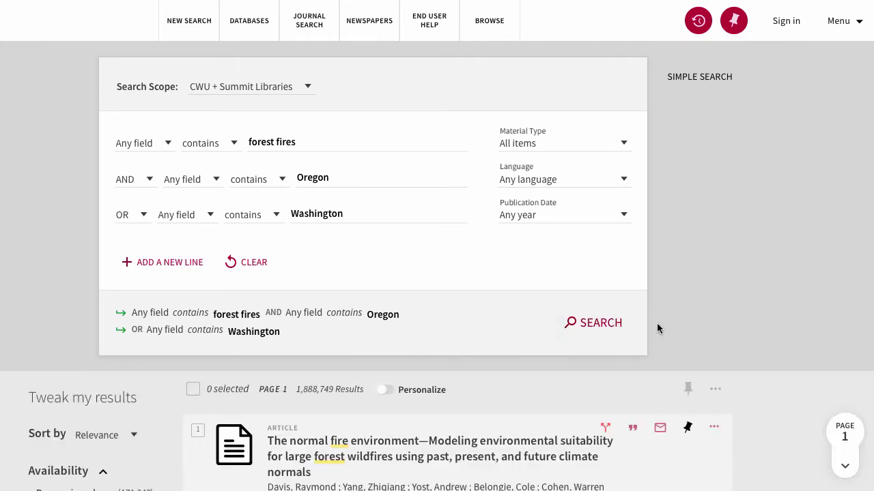
{"action": "scroll", "coordinate": [657, 327], "scroll_direction": "down", "scroll_amount": 3}
{"action": "scroll", "coordinate": [657, 329], "scroll_direction": "down", "scroll_amount": 3}
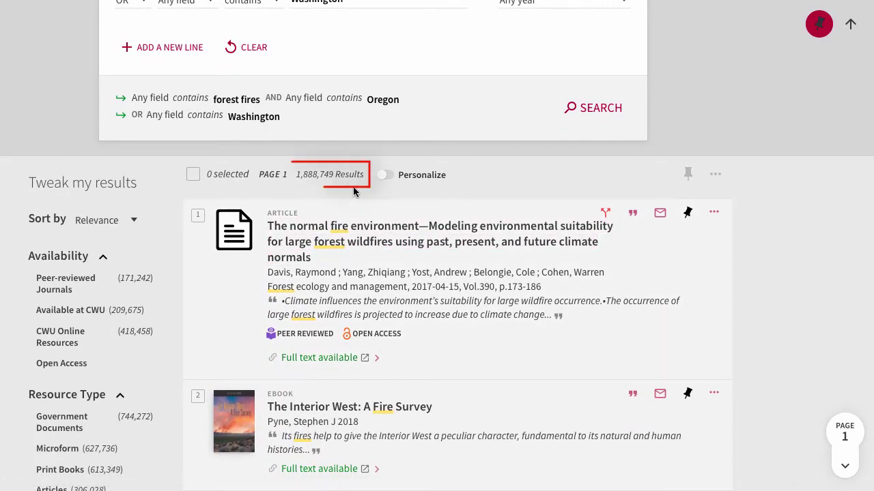
{"action": "scroll", "coordinate": [352, 191], "scroll_direction": "up", "scroll_amount": 3}
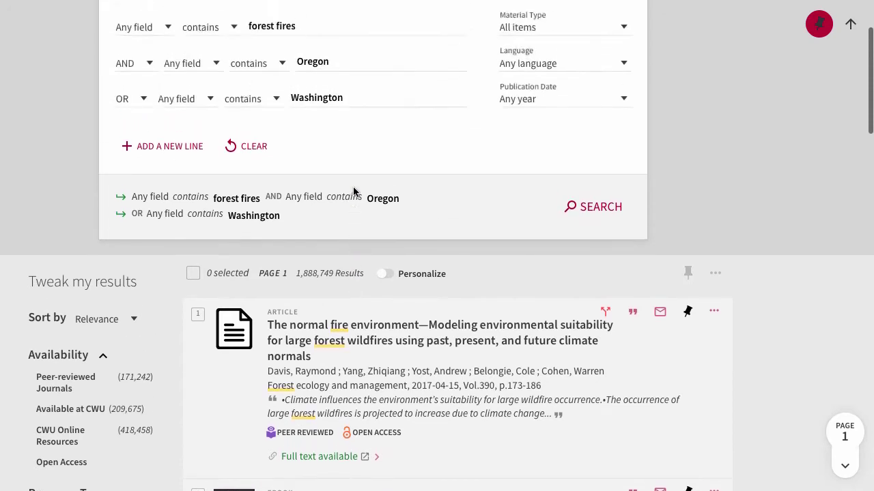
Switch the Washington line from OR to NOT and rerun, narrowing results to 9,926.
{"action": "left_click", "coordinate": [147, 144]}
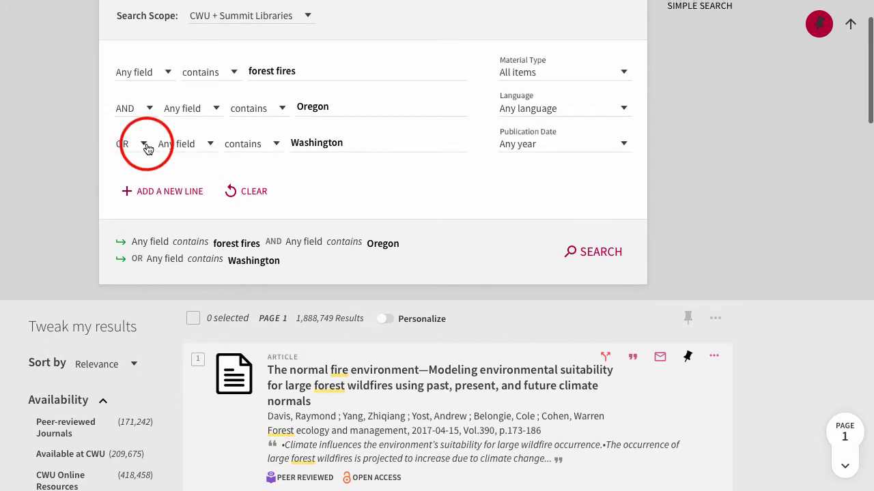
{"action": "left_click", "coordinate": [126, 178]}
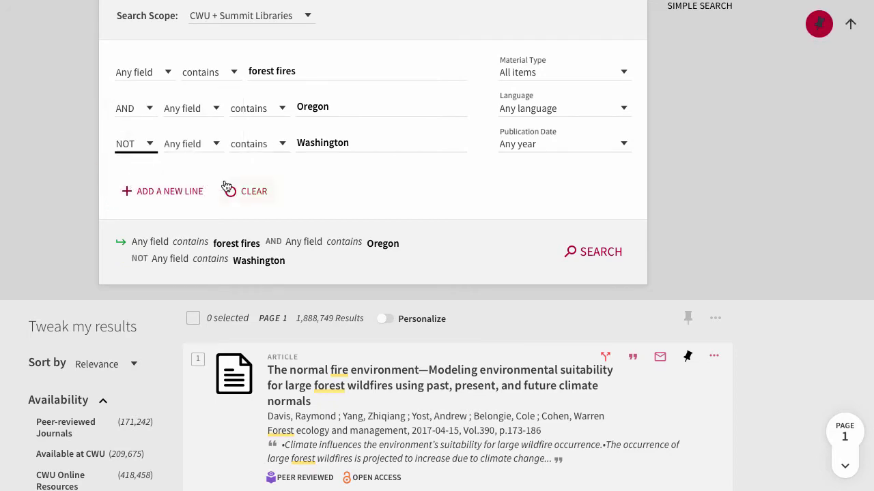
{"action": "left_click", "coordinate": [590, 251]}
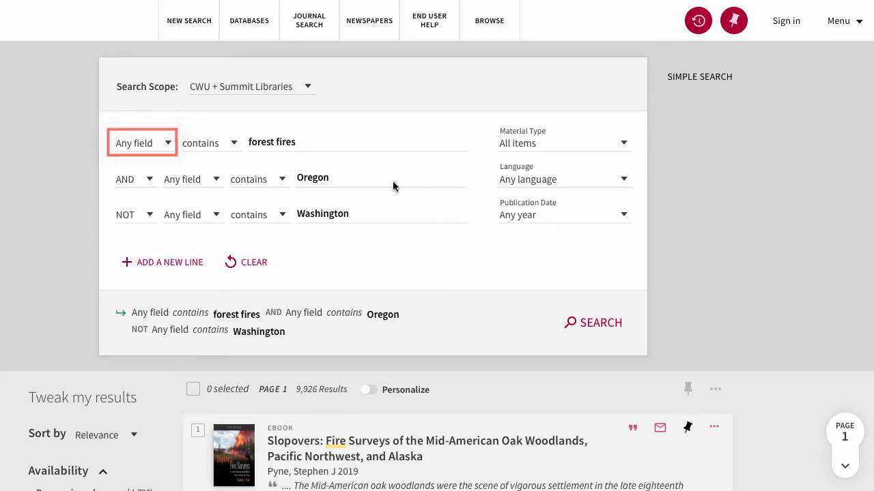
Restrict the forest fires line to the Title field, rerun, and review the 515 results.
{"action": "left_click", "coordinate": [169, 146]}
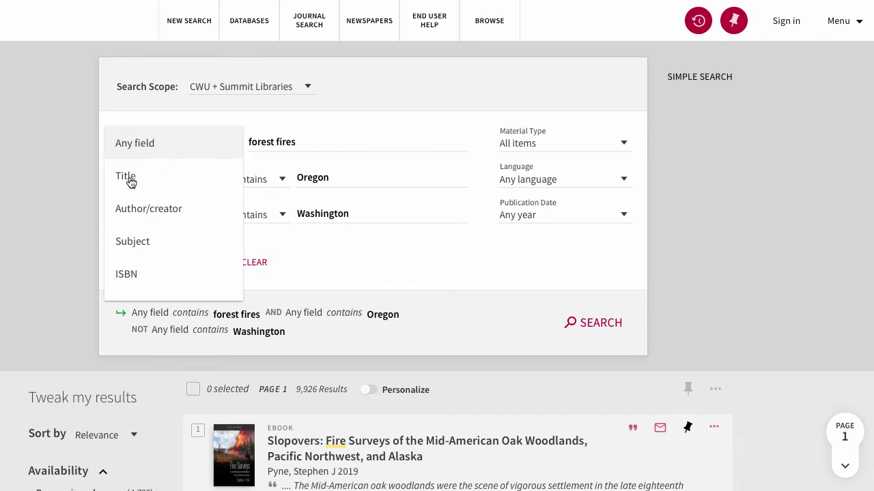
{"action": "left_click", "coordinate": [130, 181]}
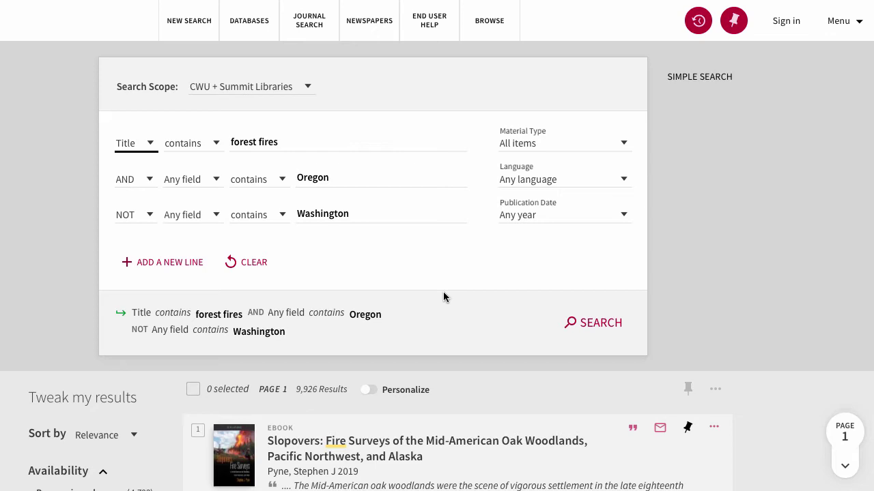
{"action": "left_click", "coordinate": [604, 327]}
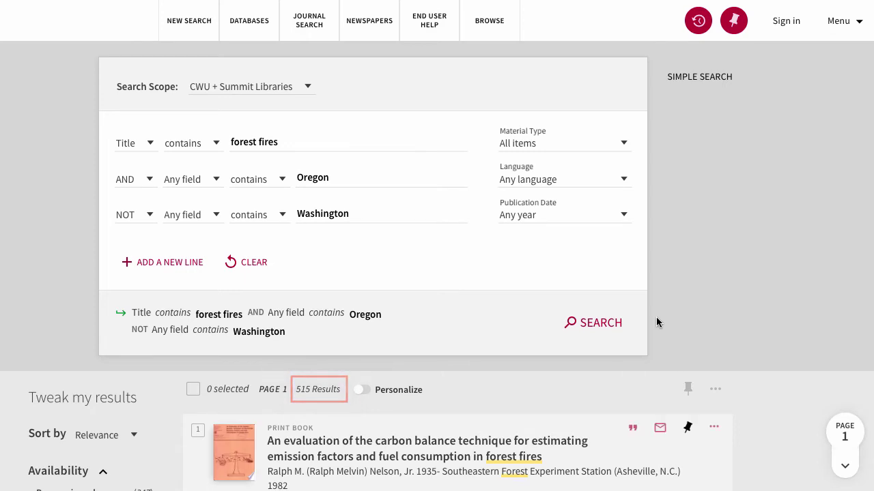
{"action": "scroll", "coordinate": [656, 322], "scroll_direction": "down", "scroll_amount": 3}
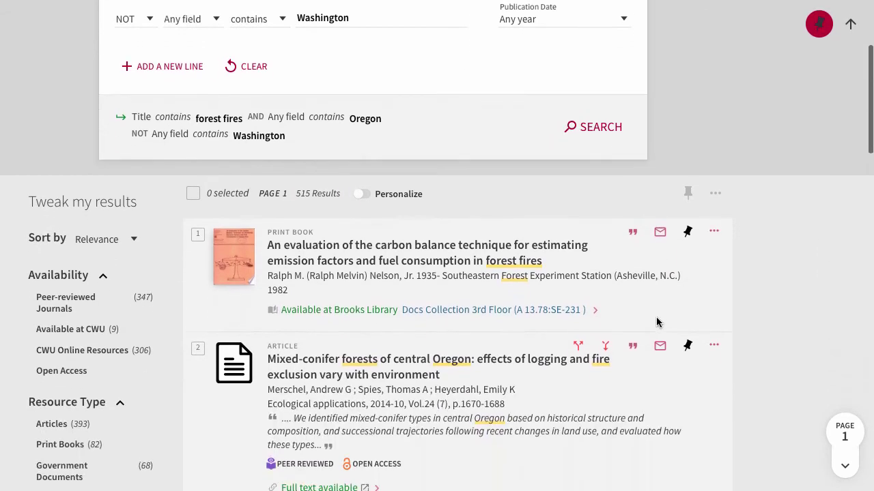
{"action": "scroll", "coordinate": [656, 322], "scroll_direction": "down", "scroll_amount": 1}
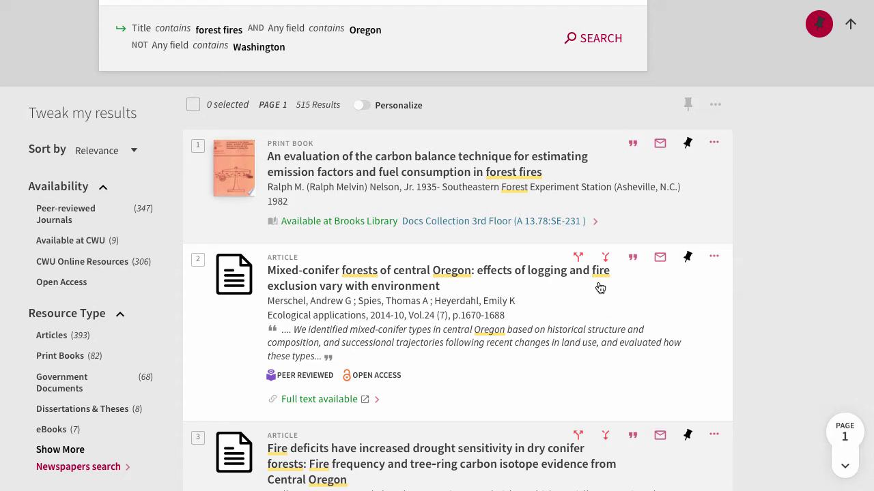
{"action": "scroll", "coordinate": [600, 288], "scroll_direction": "up", "scroll_amount": 5}
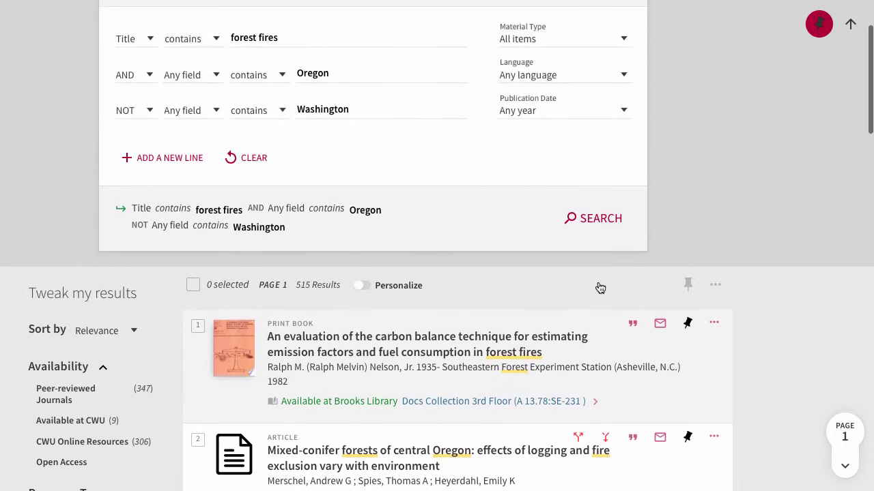
Quote the title term as the exact phrase "forest fires" and rerun the search.
{"action": "left_click", "coordinate": [232, 36]}
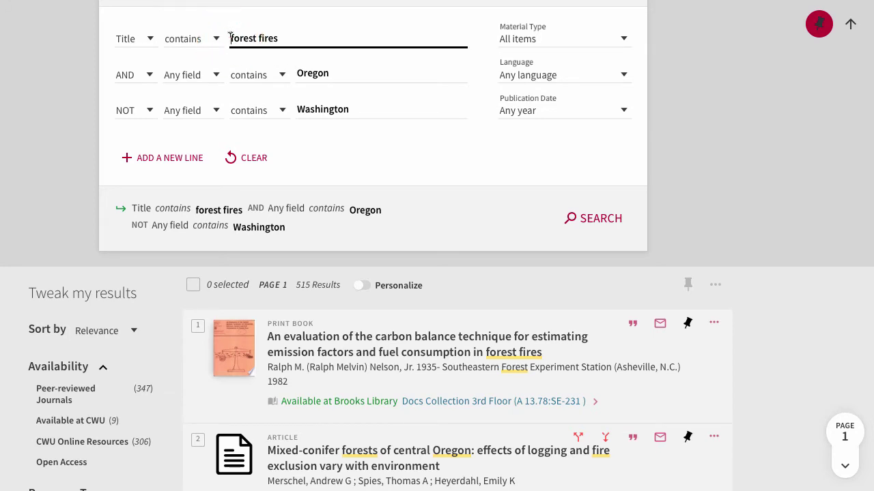
{"action": "type", "text": "\""}
{"action": "left_click", "coordinate": [285, 35]}
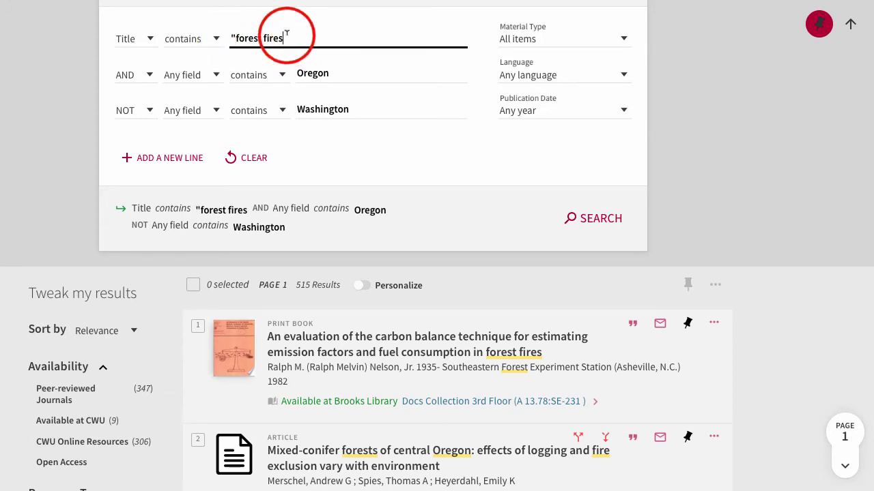
{"action": "type", "text": "\""}
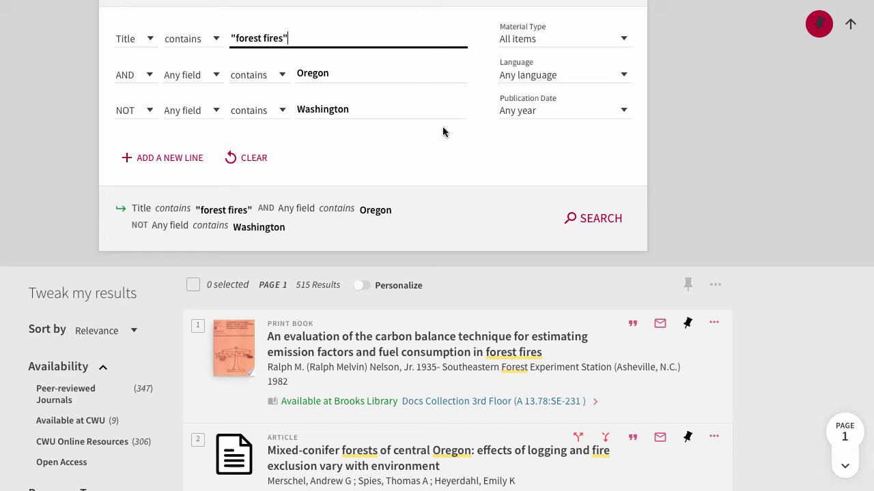
{"action": "left_click", "coordinate": [589, 217]}
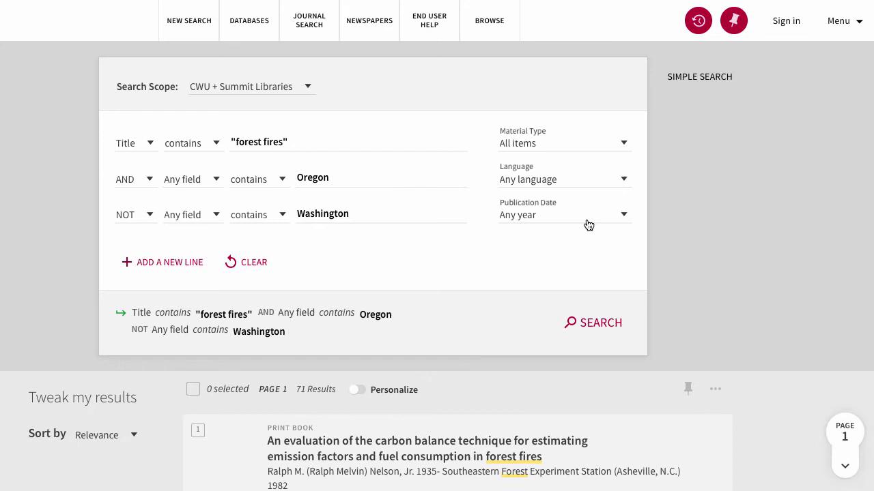
Scroll through the 71 results and back up to the advanced search form.
{"action": "scroll", "coordinate": [588, 225], "scroll_direction": "down", "scroll_amount": 3}
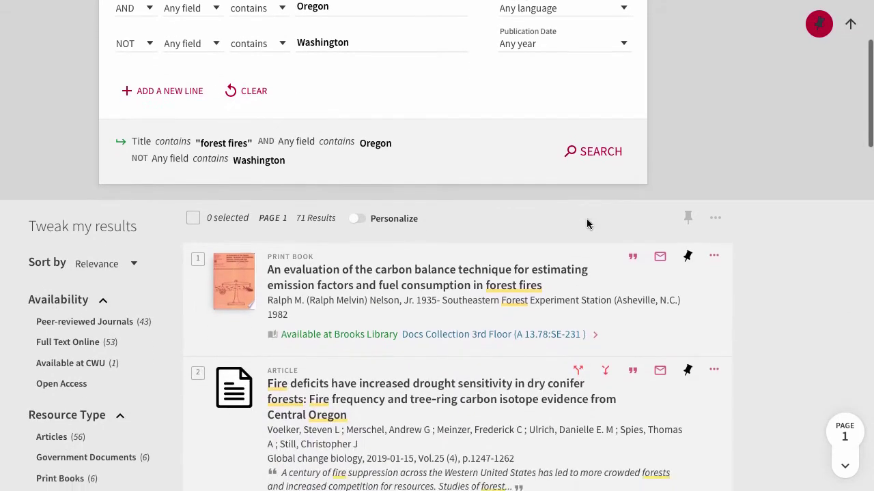
{"action": "scroll", "coordinate": [586, 219], "scroll_direction": "down", "scroll_amount": 1}
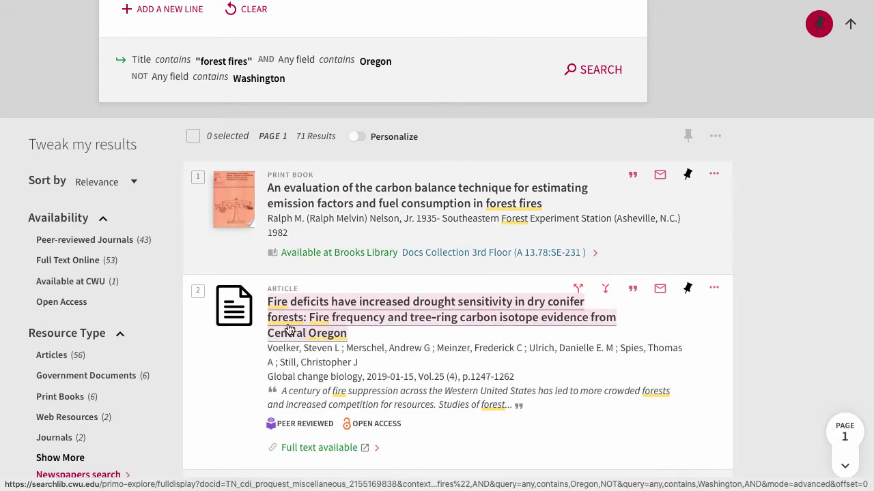
{"action": "scroll", "coordinate": [321, 331], "scroll_direction": "up", "scroll_amount": 1}
{"action": "scroll", "coordinate": [323, 330], "scroll_direction": "up", "scroll_amount": 2}
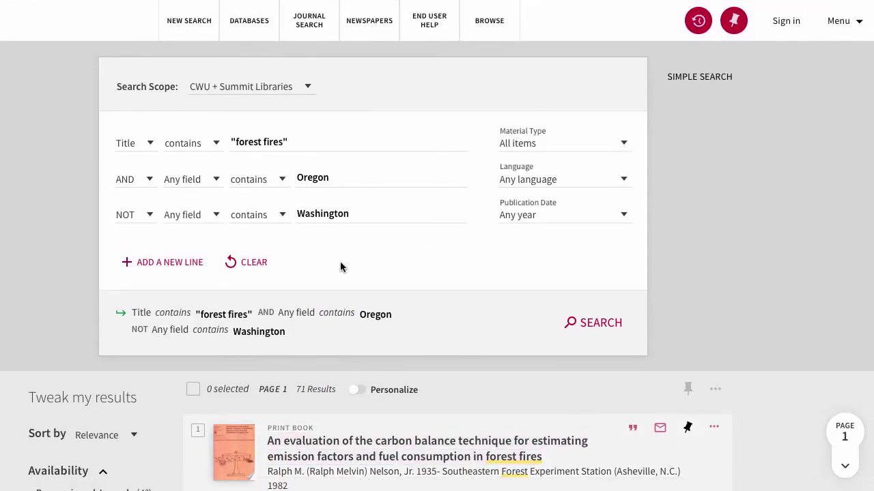
Join Washington with OR, change the title term to "forest fires" AND (mudslides OR erosion), and search.
{"action": "left_click", "coordinate": [133, 214]}
{"action": "left_click", "coordinate": [141, 182]}
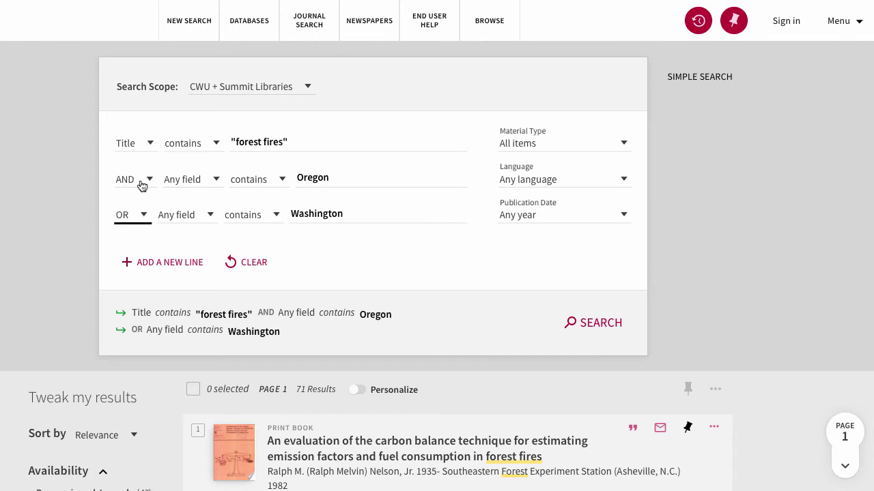
{"action": "left_click", "coordinate": [309, 141]}
{"action": "type", "text": "O"}
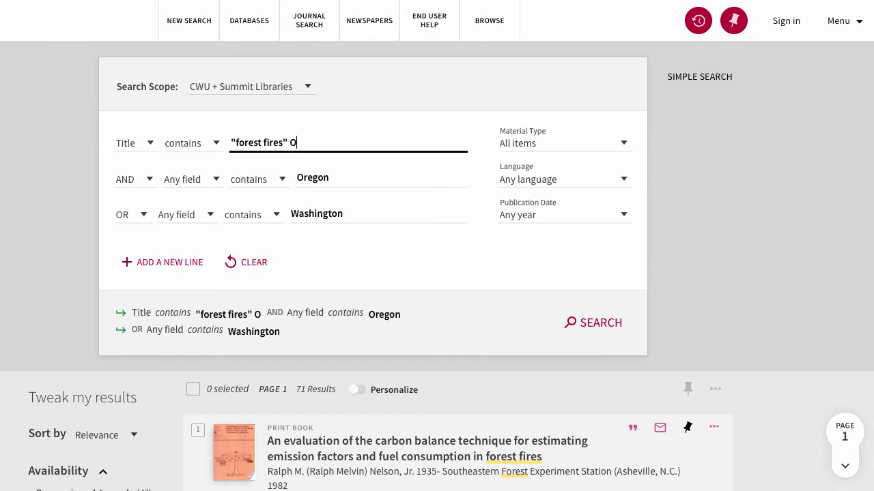
{"action": "type", "text": "R mudslides"}
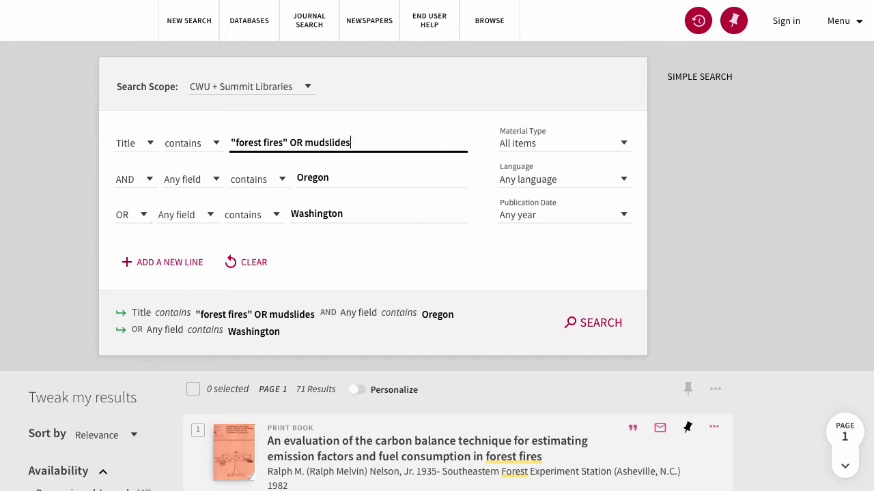
{"action": "left_click", "coordinate": [295, 139]}
{"action": "type", "text": "AN"}
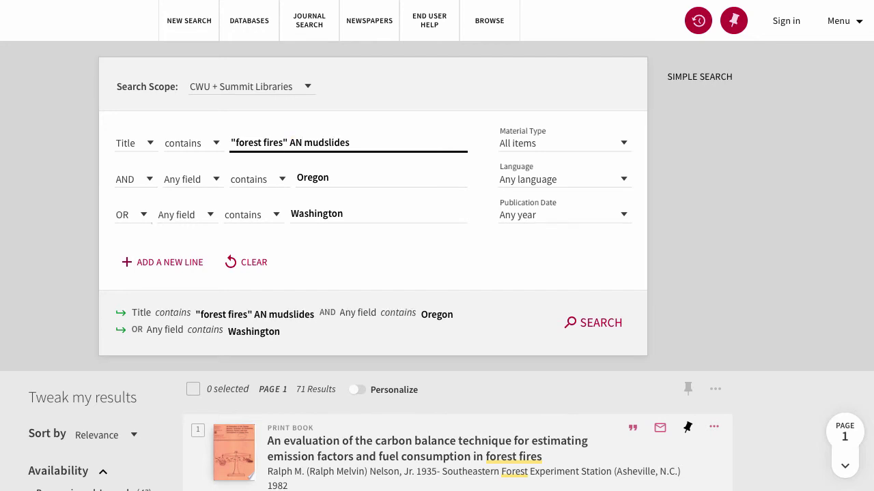
{"action": "type", "text": "D "}
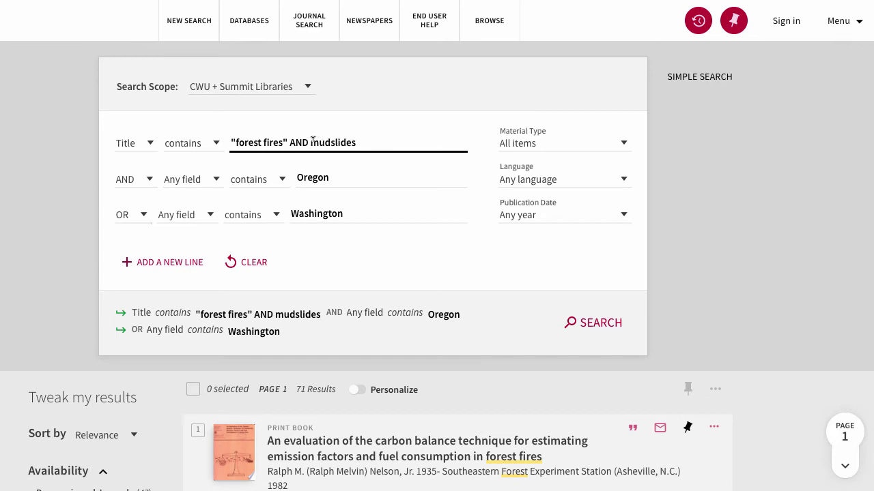
{"action": "type", "text": "(mudslides "}
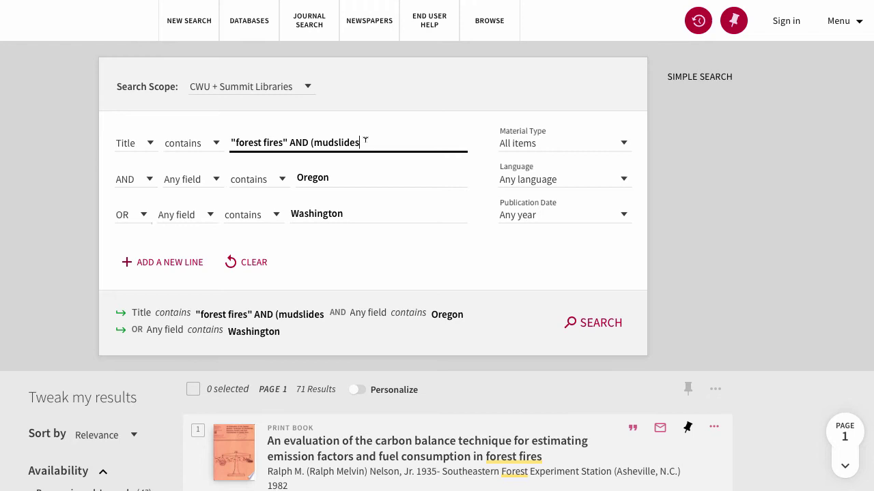
{"action": "type", "text": "OR"}
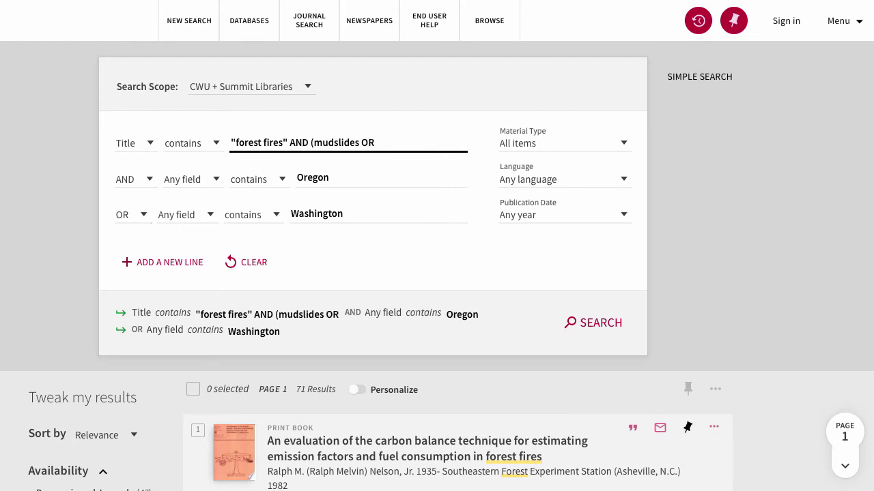
{"action": "type", "text": " eros"}
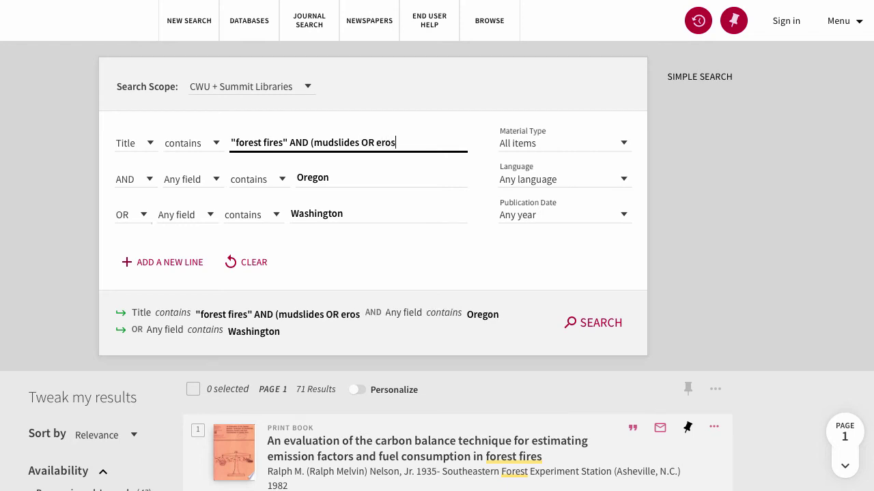
{"action": "type", "text": "ion)"}
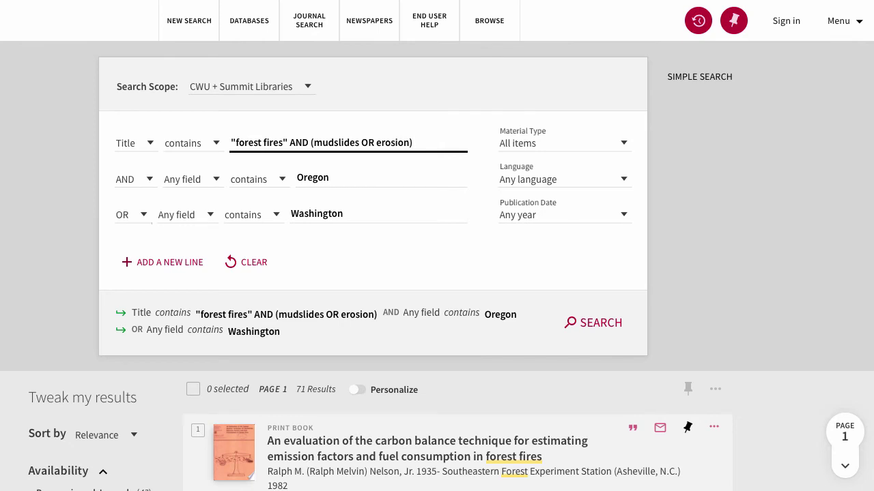
{"action": "left_click", "coordinate": [585, 323]}
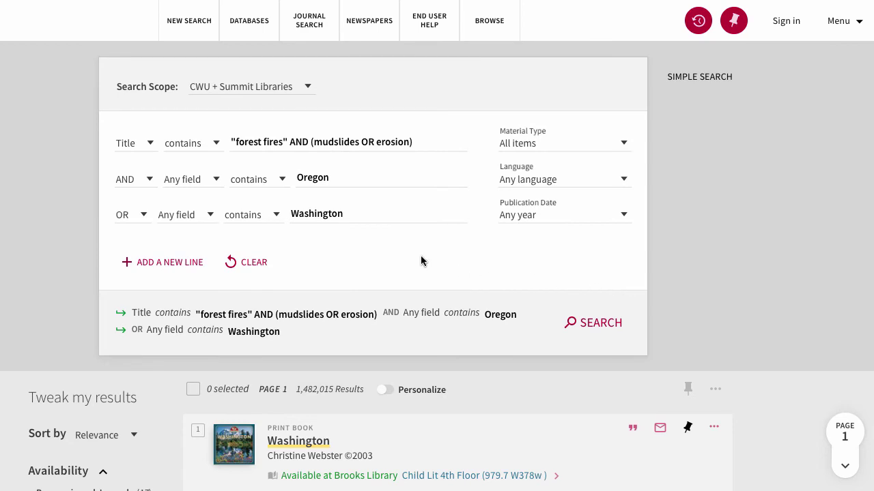
Set the third line to AND on the Subject field and replace Washington with "forest fires".
{"action": "left_click", "coordinate": [144, 217]}
{"action": "left_click", "coordinate": [130, 183]}
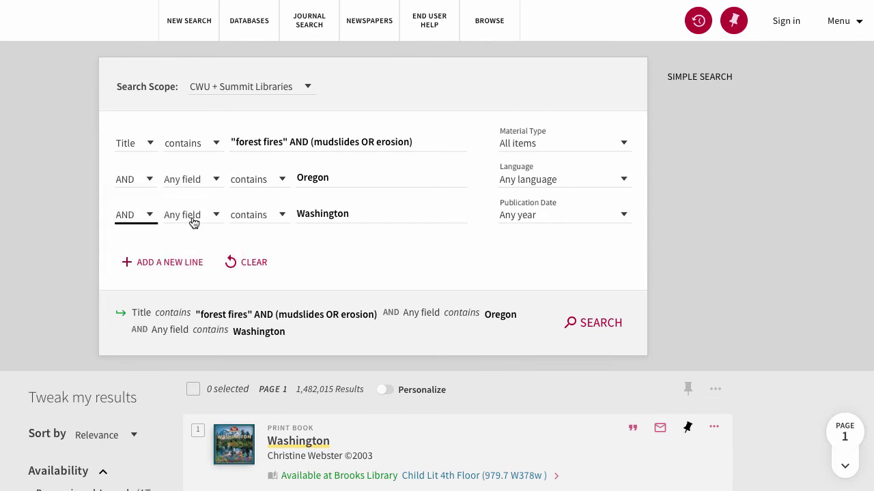
{"action": "left_click", "coordinate": [217, 217]}
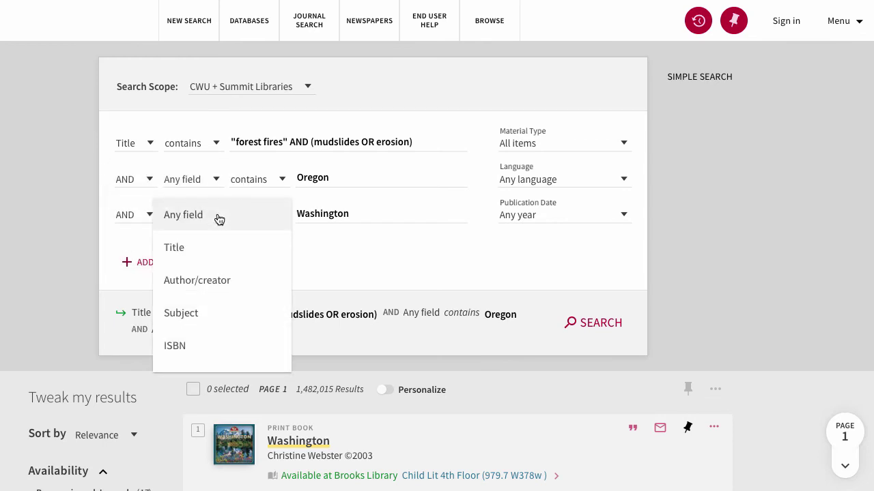
{"action": "left_click", "coordinate": [198, 319]}
{"action": "left_click", "coordinate": [320, 213]}
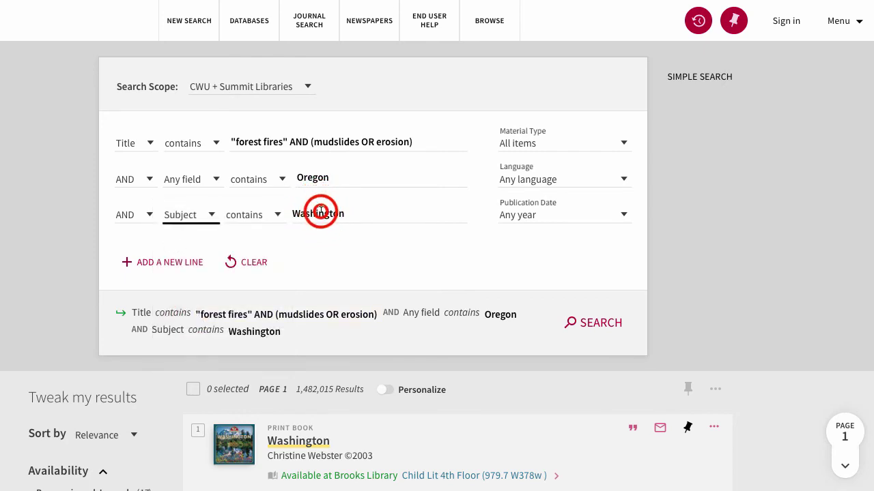
{"action": "double_click", "coordinate": [321, 211]}
{"action": "type", "text": "\"forest fires"}
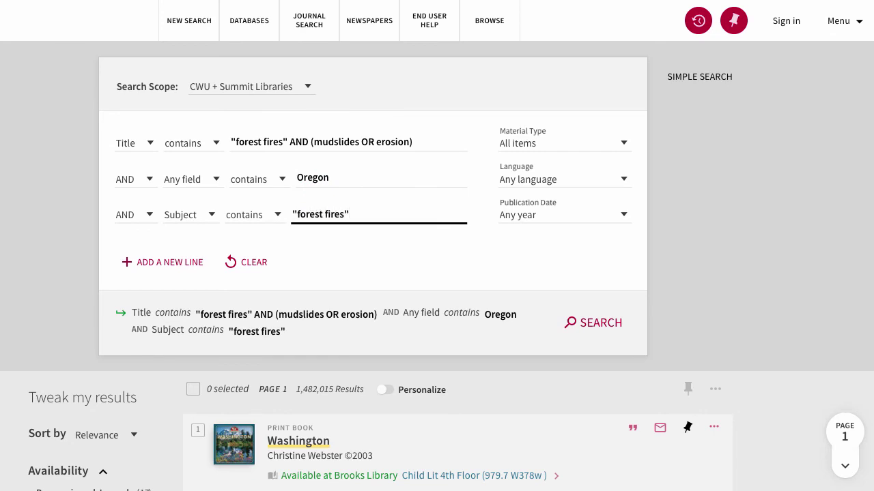
Run the search and scroll through the 2 peer-reviewed erosion articles returned.
{"action": "key", "text": "Return"}
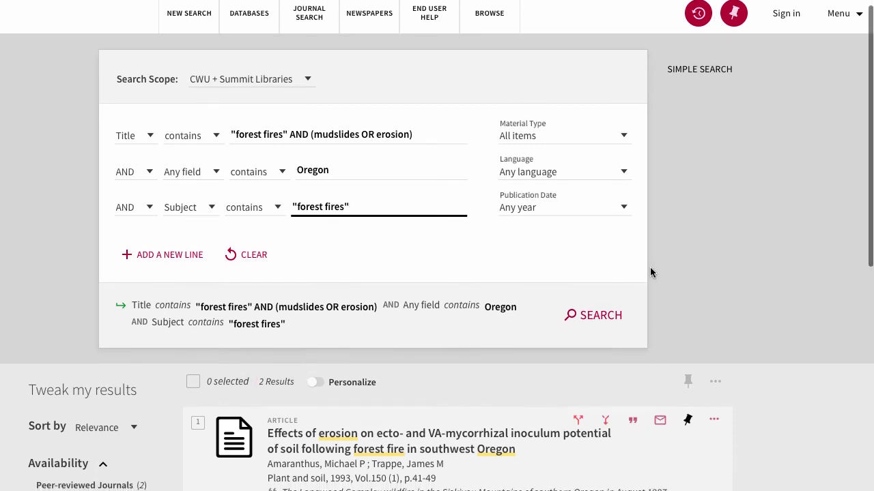
{"action": "scroll", "coordinate": [650, 272], "scroll_direction": "down", "scroll_amount": 2}
{"action": "scroll", "coordinate": [650, 273], "scroll_direction": "down", "scroll_amount": 3}
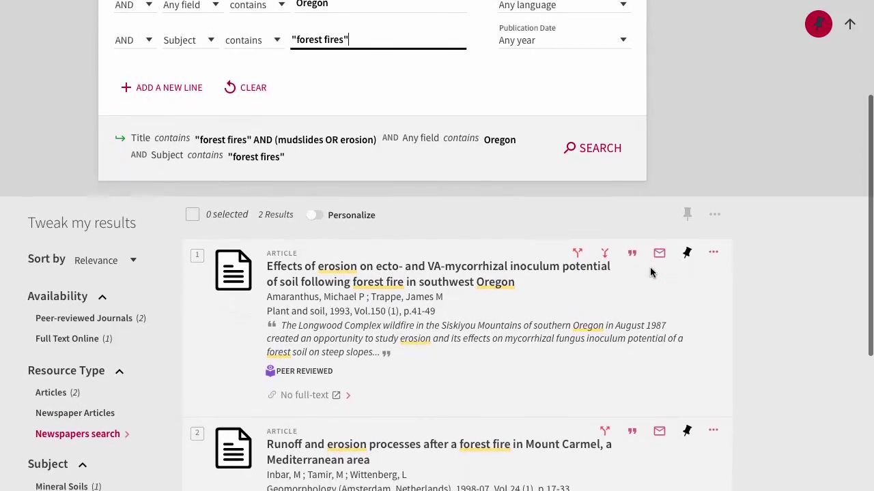
{"action": "scroll", "coordinate": [650, 273], "scroll_direction": "down", "scroll_amount": 1}
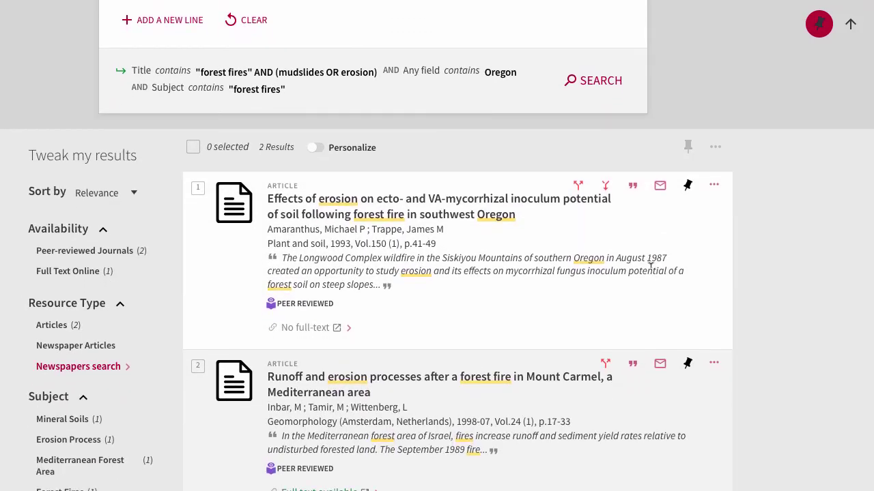
{"action": "scroll", "coordinate": [650, 266], "scroll_direction": "up", "scroll_amount": 5}
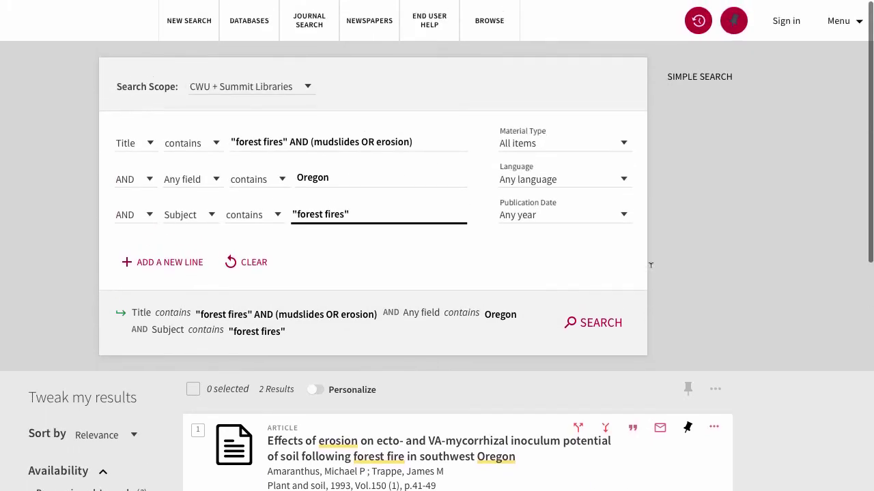
Filter to Articles, English and Last 2 years, rerun, and scroll to the No records found message.
{"action": "left_click", "coordinate": [622, 147]}
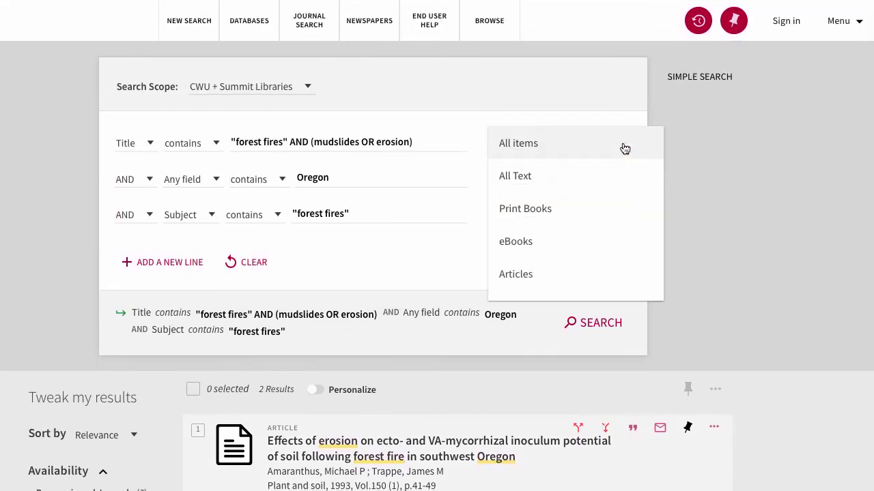
{"action": "left_click", "coordinate": [520, 273]}
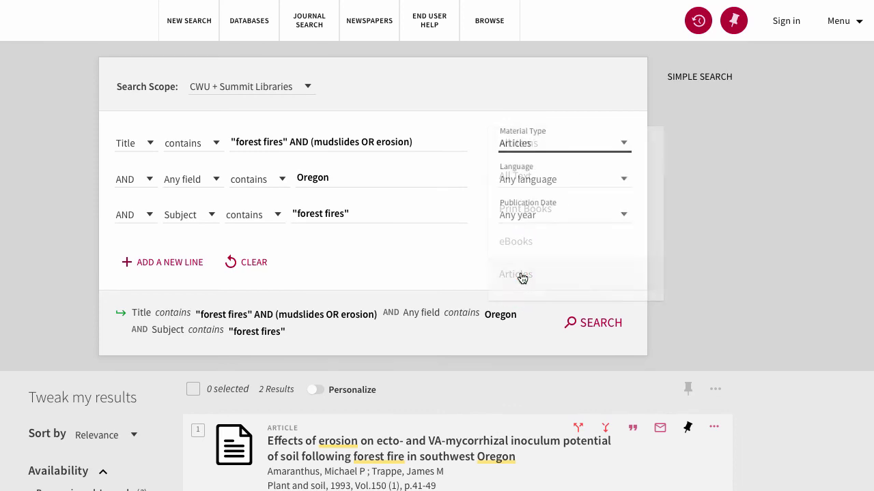
{"action": "left_click", "coordinate": [624, 180]}
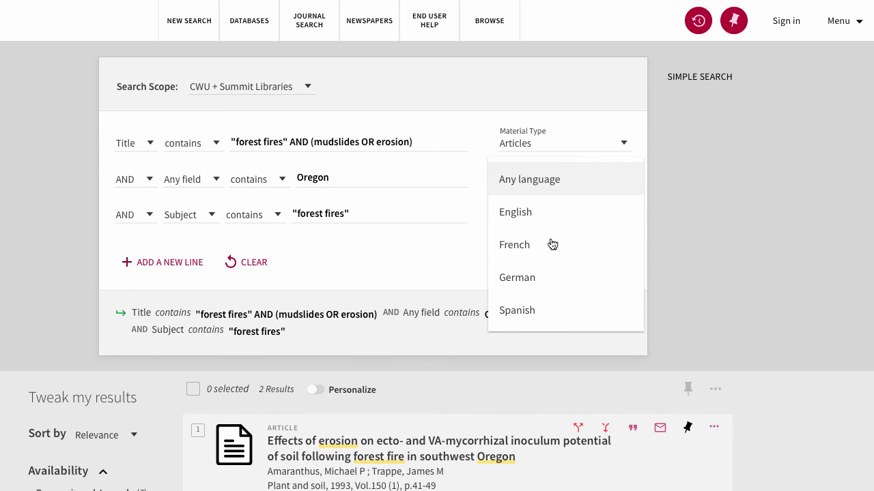
{"action": "left_click", "coordinate": [520, 214]}
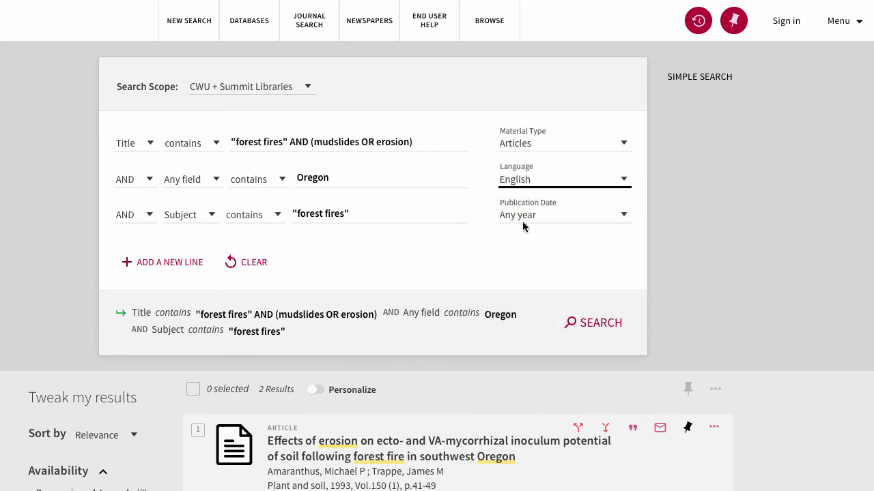
{"action": "left_click", "coordinate": [624, 215]}
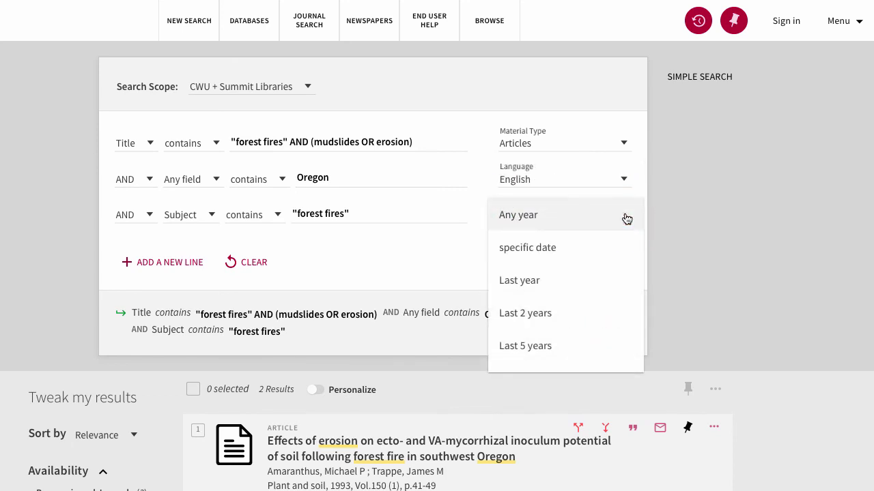
{"action": "left_click", "coordinate": [547, 313]}
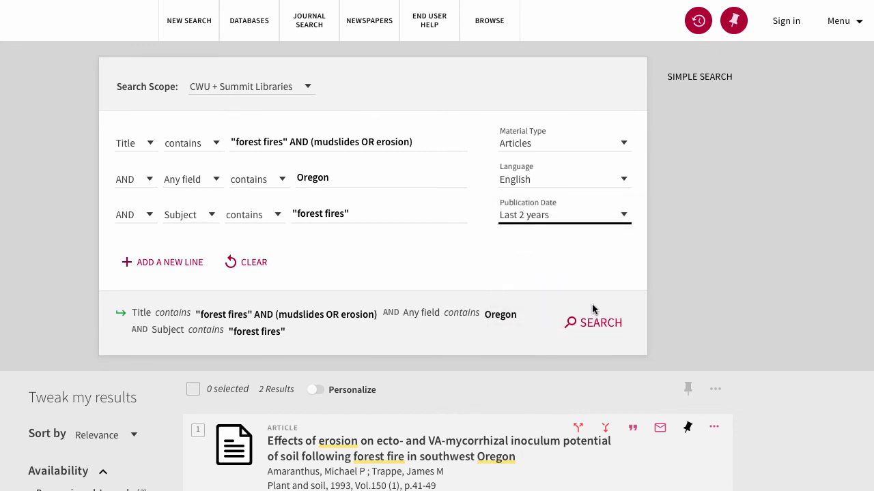
{"action": "left_click", "coordinate": [602, 324]}
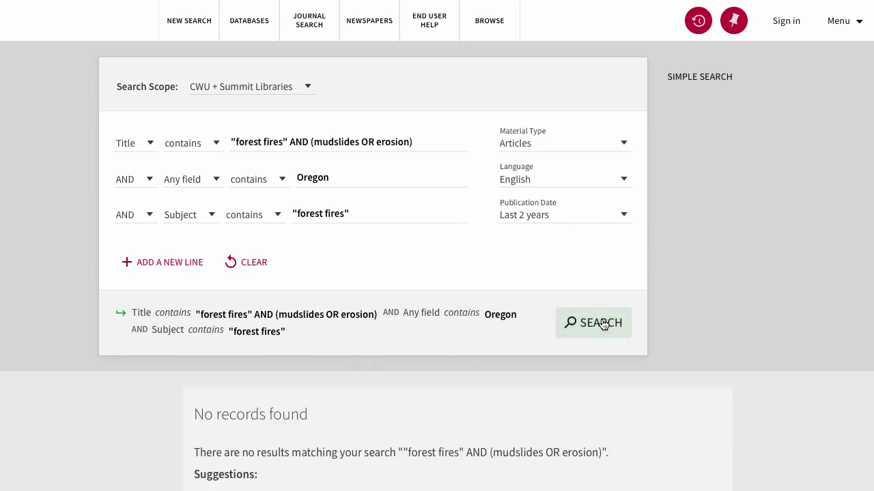
{"action": "scroll", "coordinate": [683, 313], "scroll_direction": "down", "scroll_amount": 2}
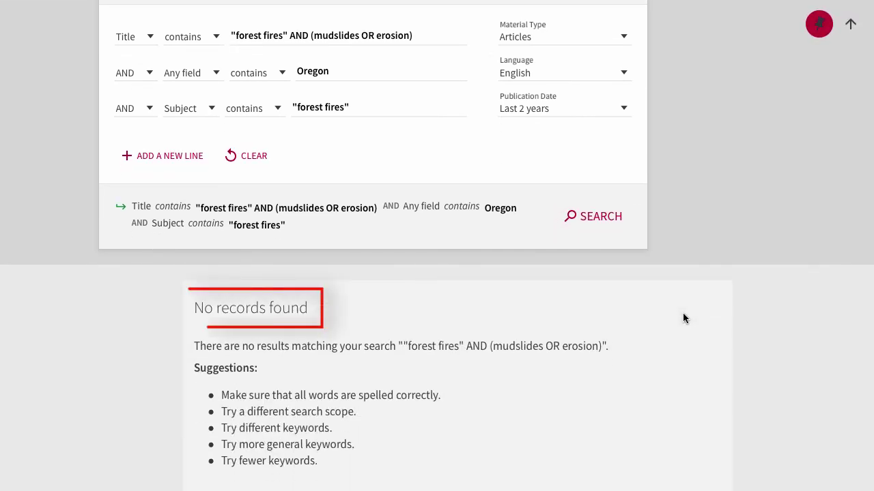